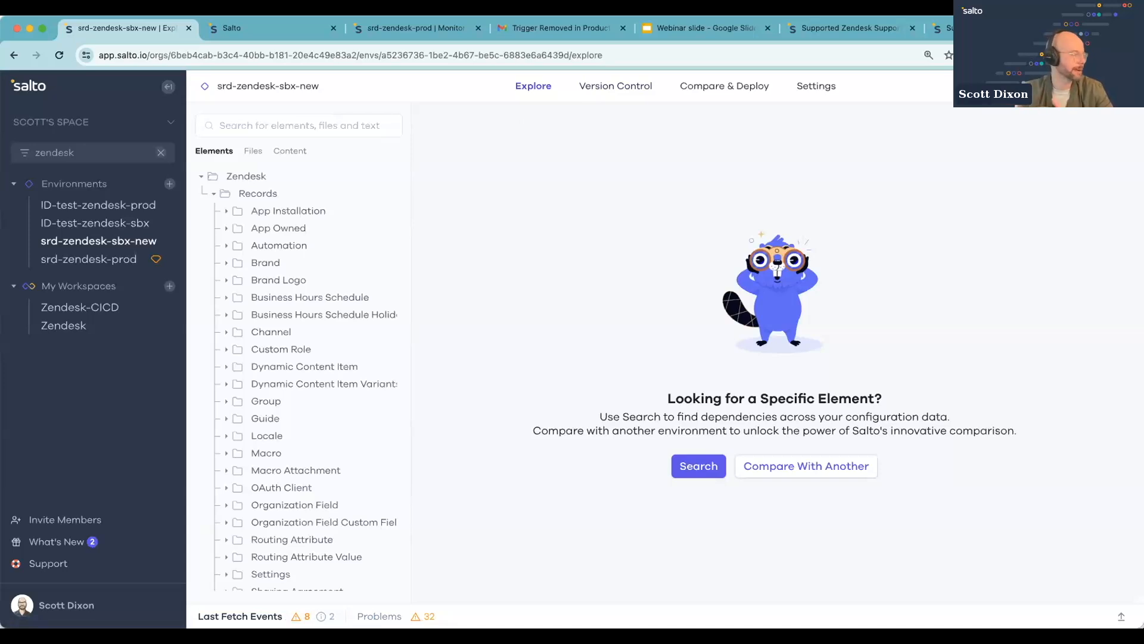
Open the SRD - Dark Mode Inquiry trigger from the Zendesk records of the srd-zendesk-sbx-new environment
scroll(319, 418, "down", 5)
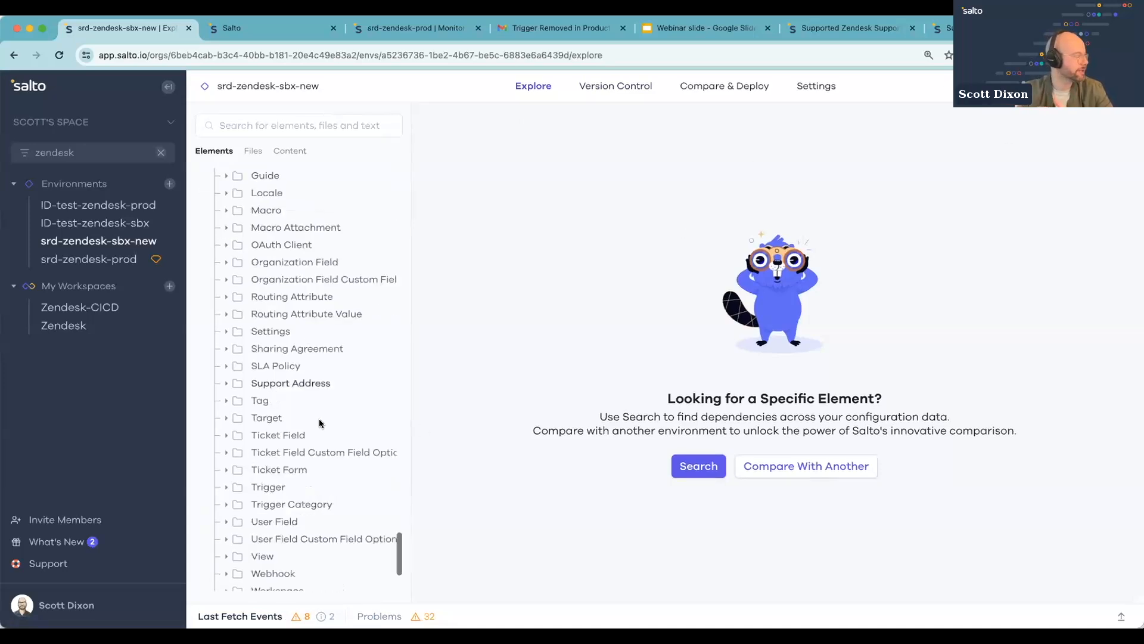
scroll(319, 418, "down", 1)
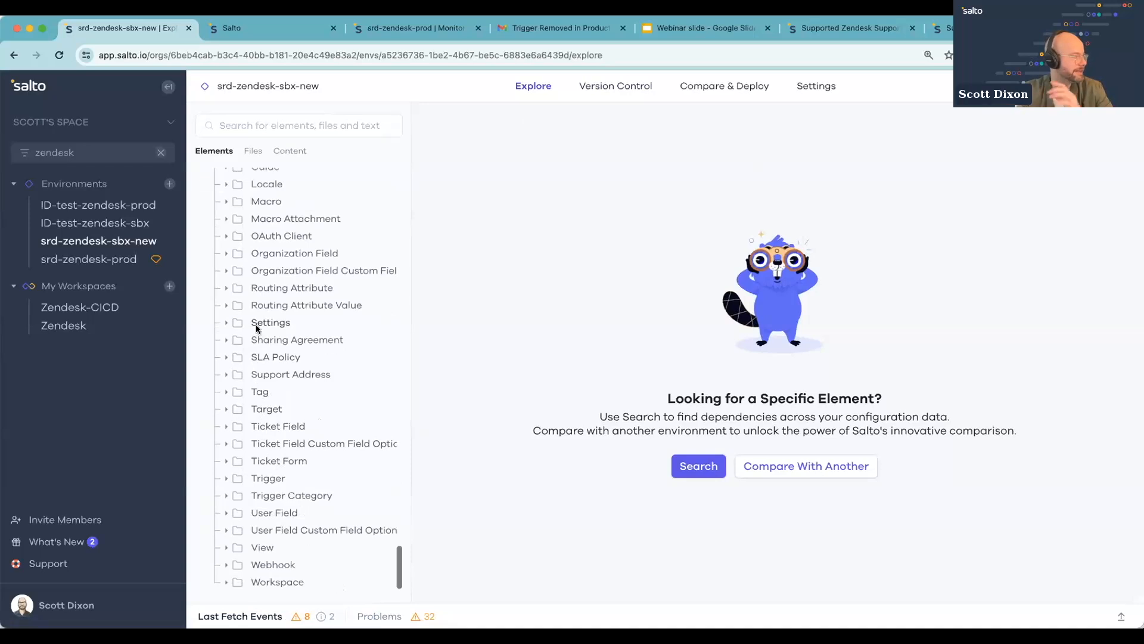
left_click(269, 481)
scroll(270, 481, "down", 8)
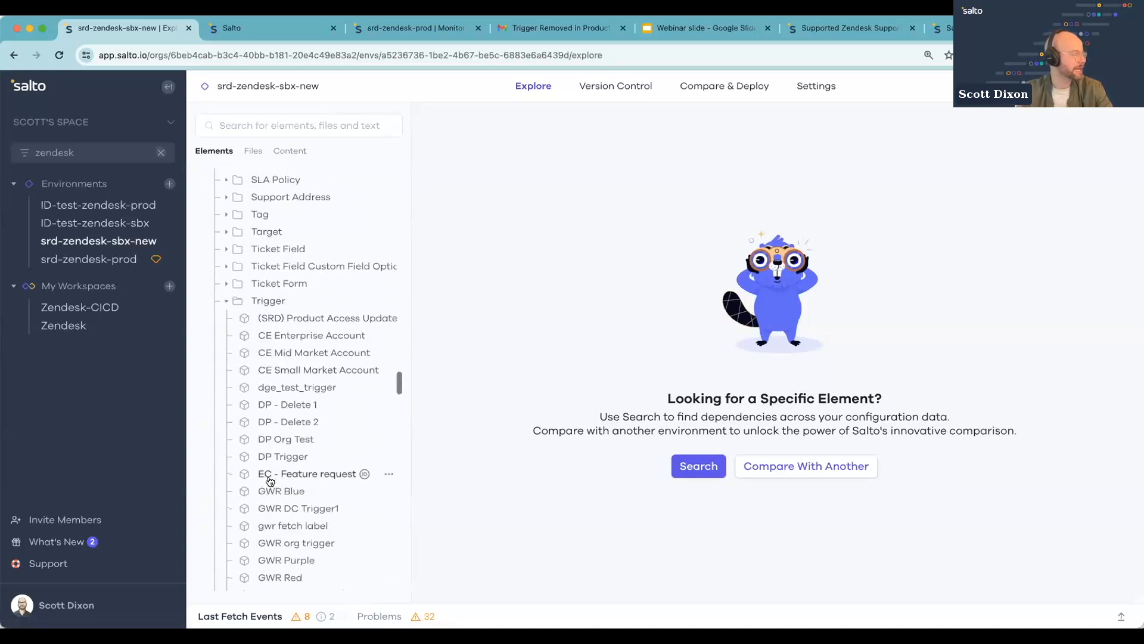
scroll(270, 480, "down", 5)
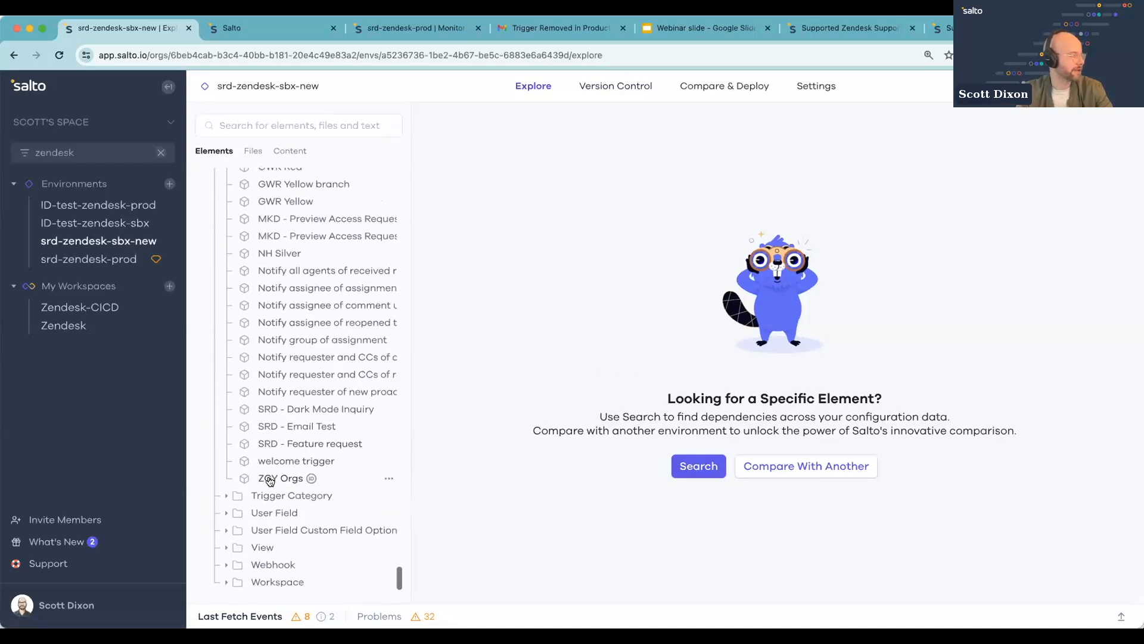
left_click(283, 409)
Review the trigger's dependencies and follow the SRD-Early Product Access Type ticket field to see which elements use it
scroll(682, 289, "down", 10)
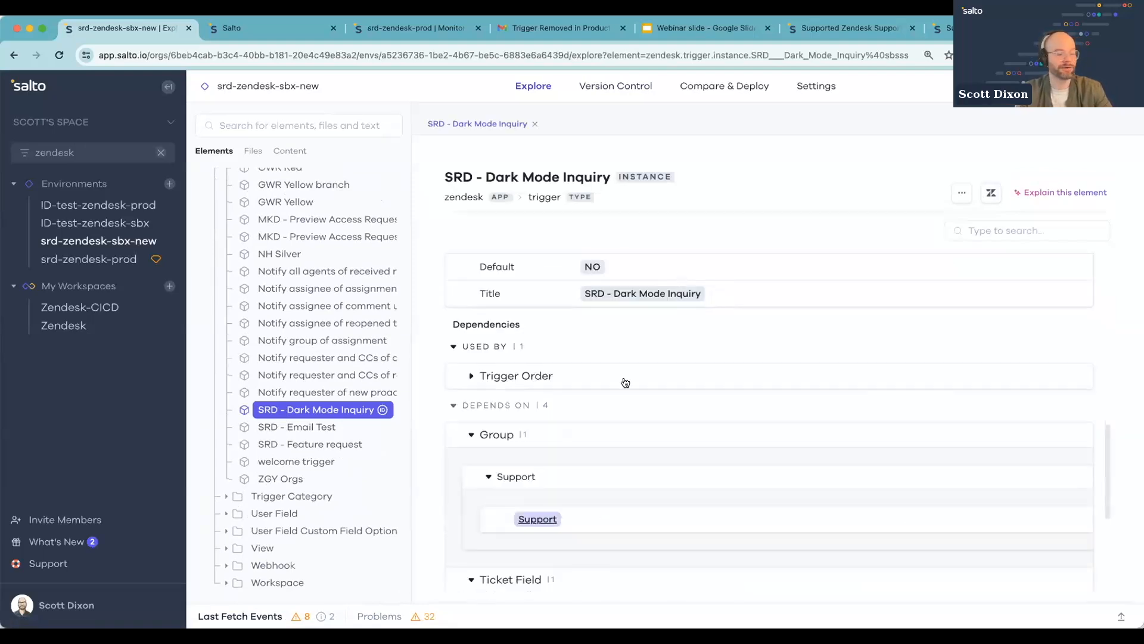
scroll(625, 382, "down", 1)
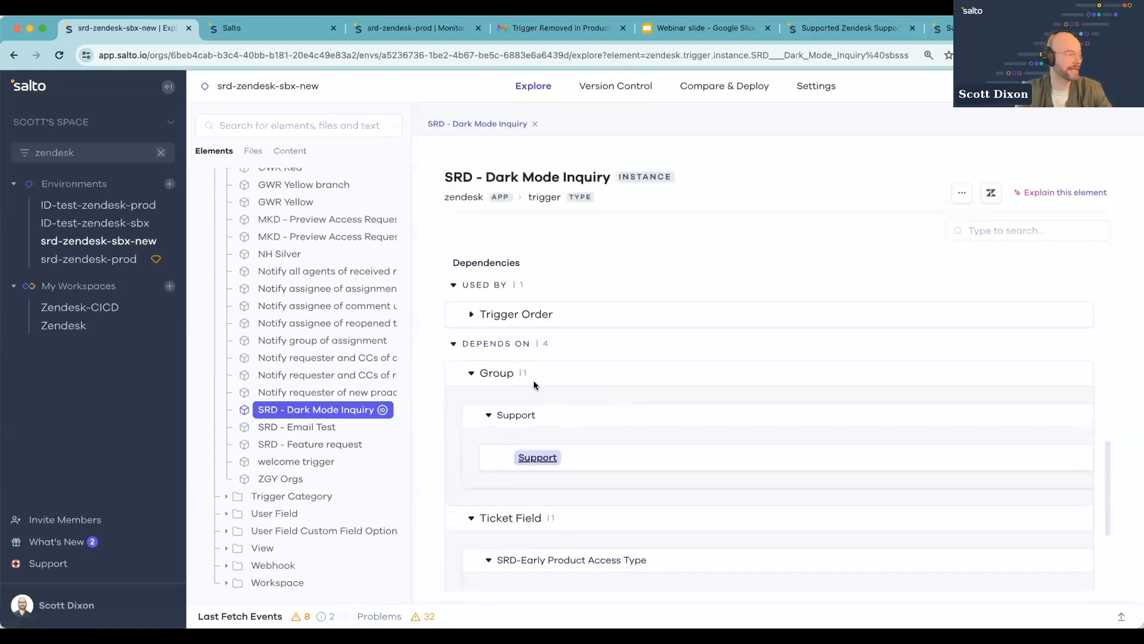
scroll(545, 462, "down", 2)
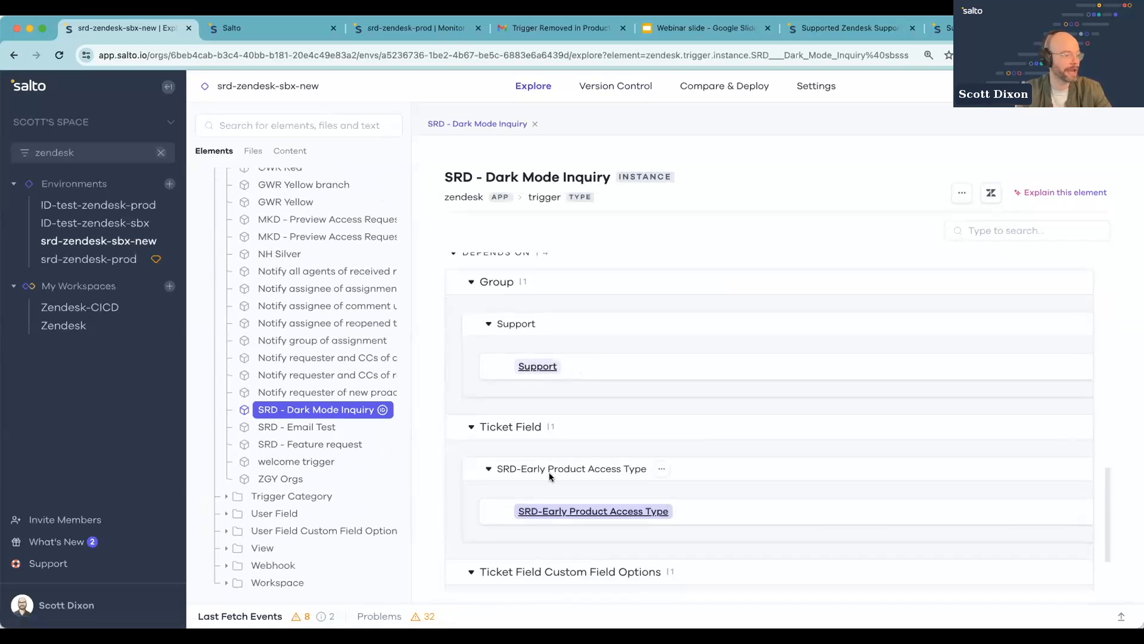
left_click(559, 513)
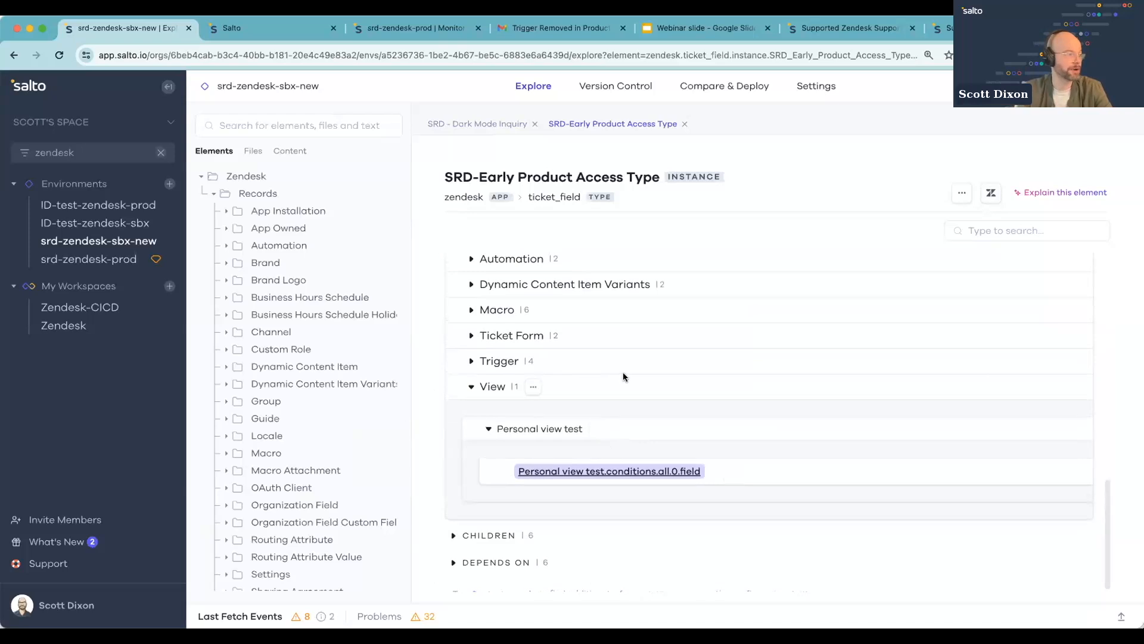
scroll(513, 293, "up", 1)
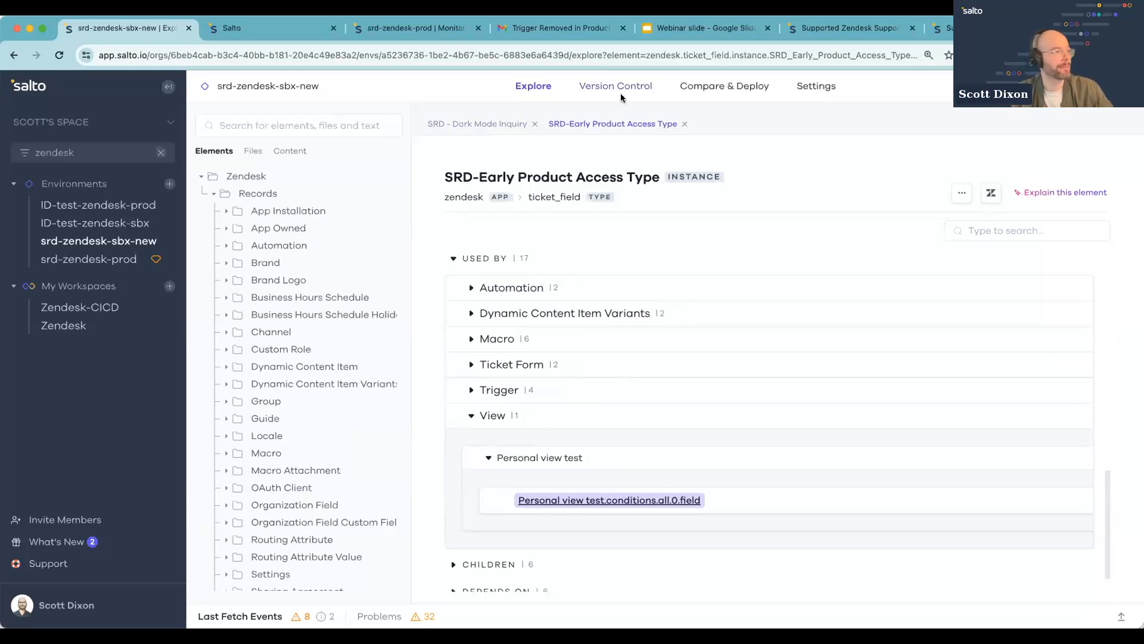
Start a new Compare & Deploy with srd-zendesk-sbx-new as the source and srd-zendesk-prod as the target
left_click(720, 88)
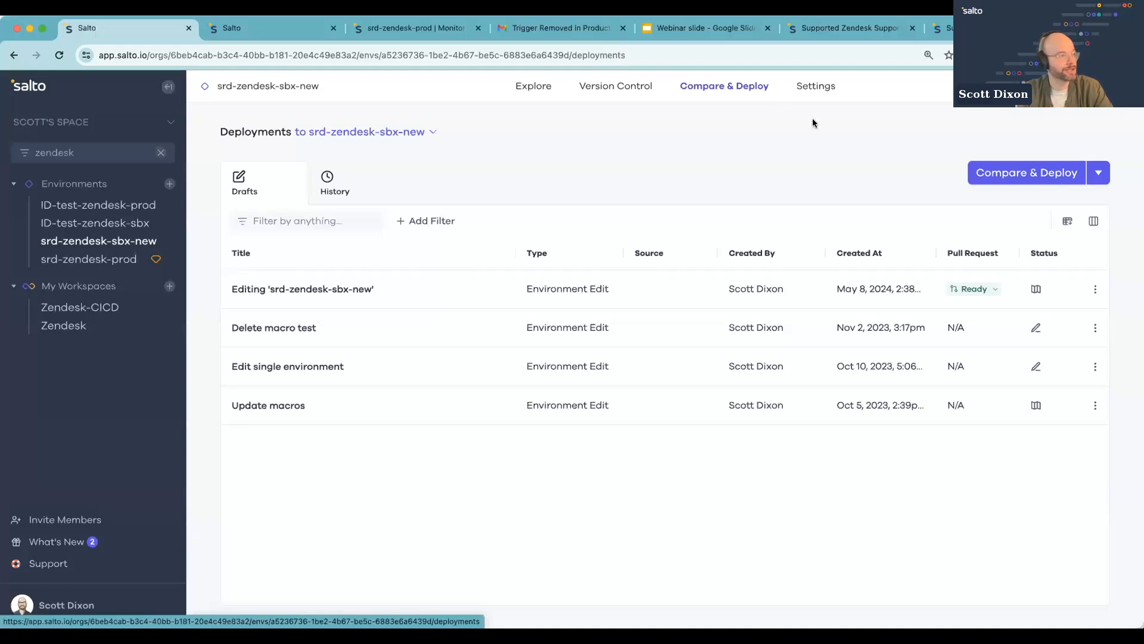
left_click(1013, 177)
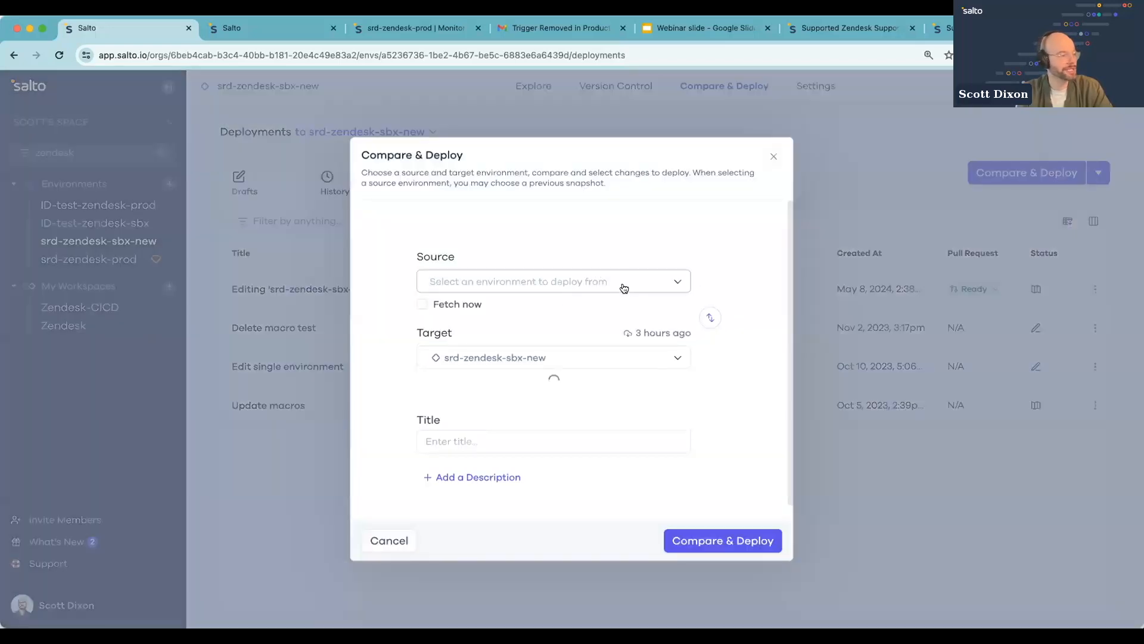
left_click(717, 322)
left_click(582, 356)
type("srd-")
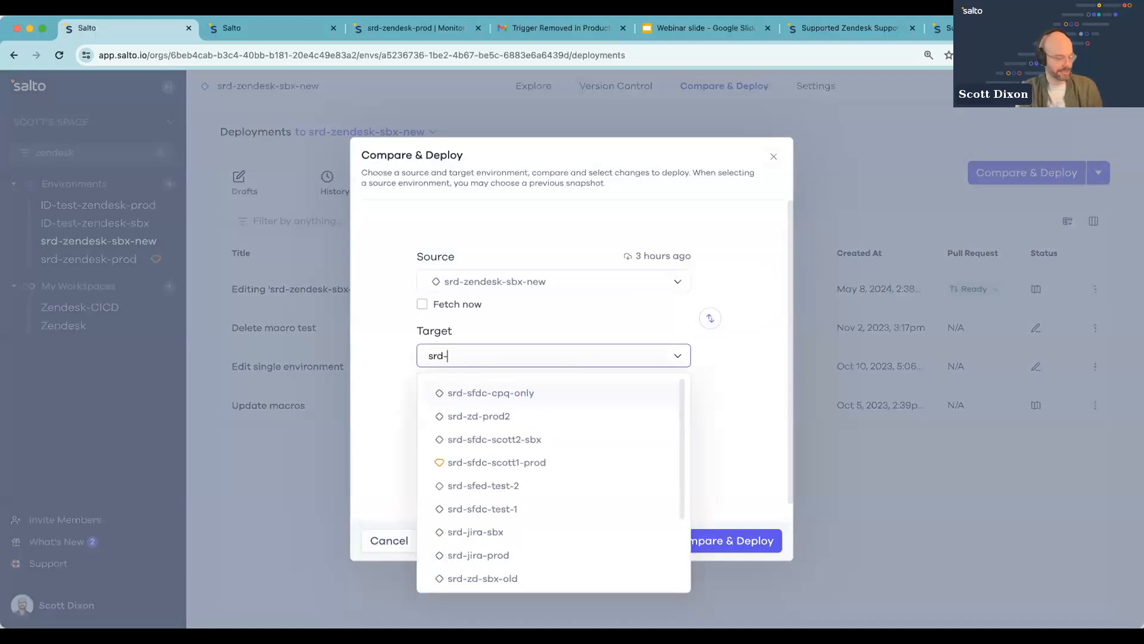
type("zend")
left_click(587, 399)
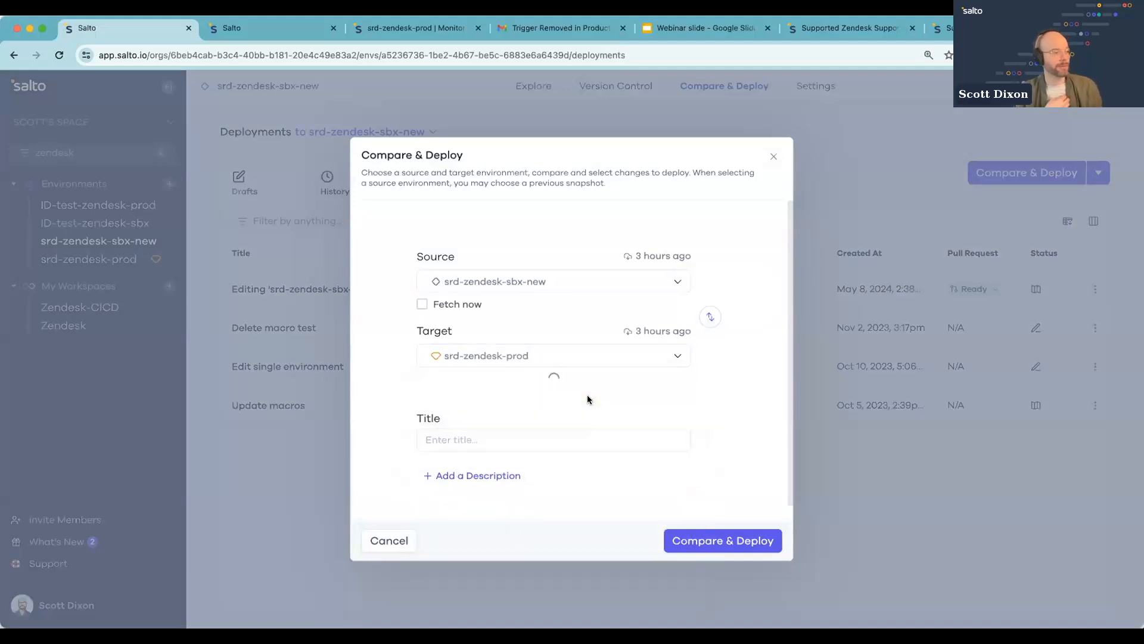
Title the deployment "Update macro" and run the comparison
left_click(562, 442)
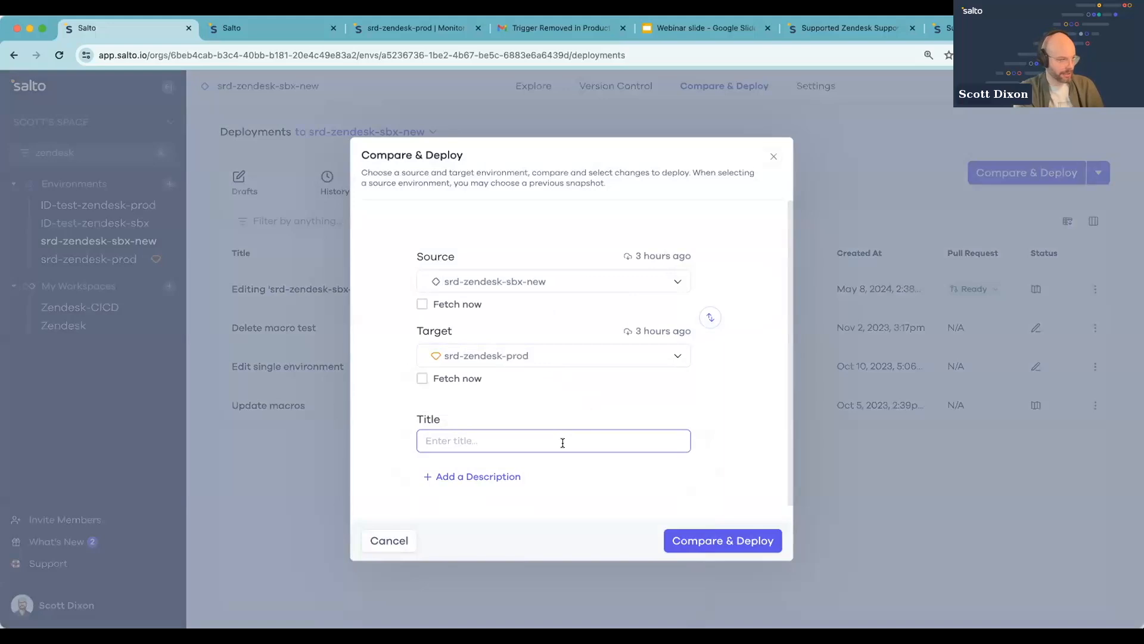
type("Update macro")
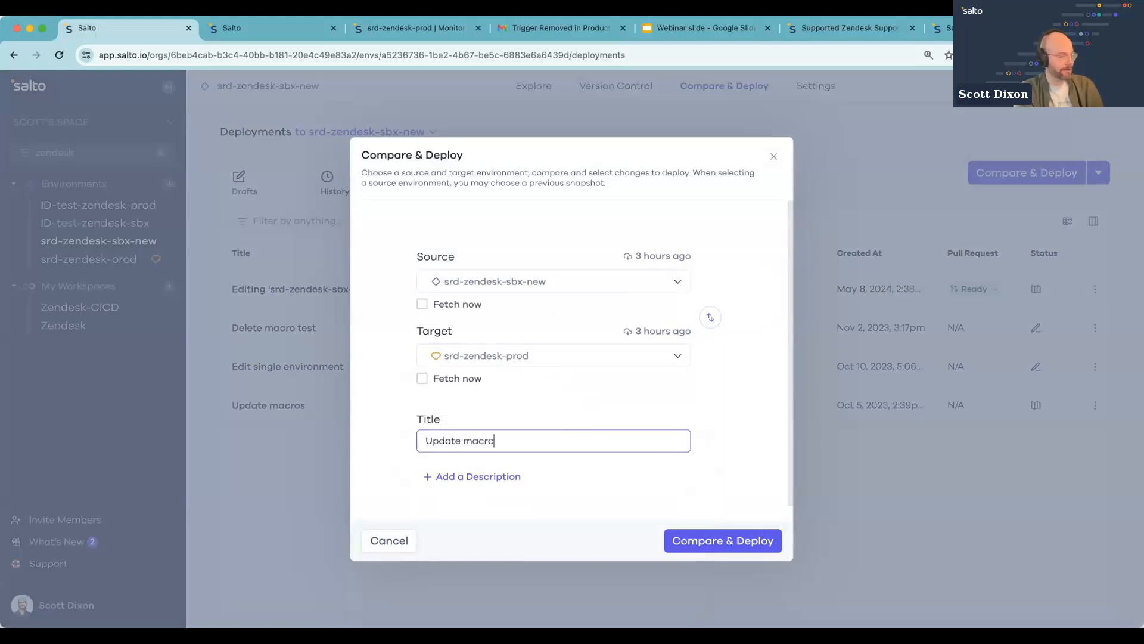
left_click(713, 539)
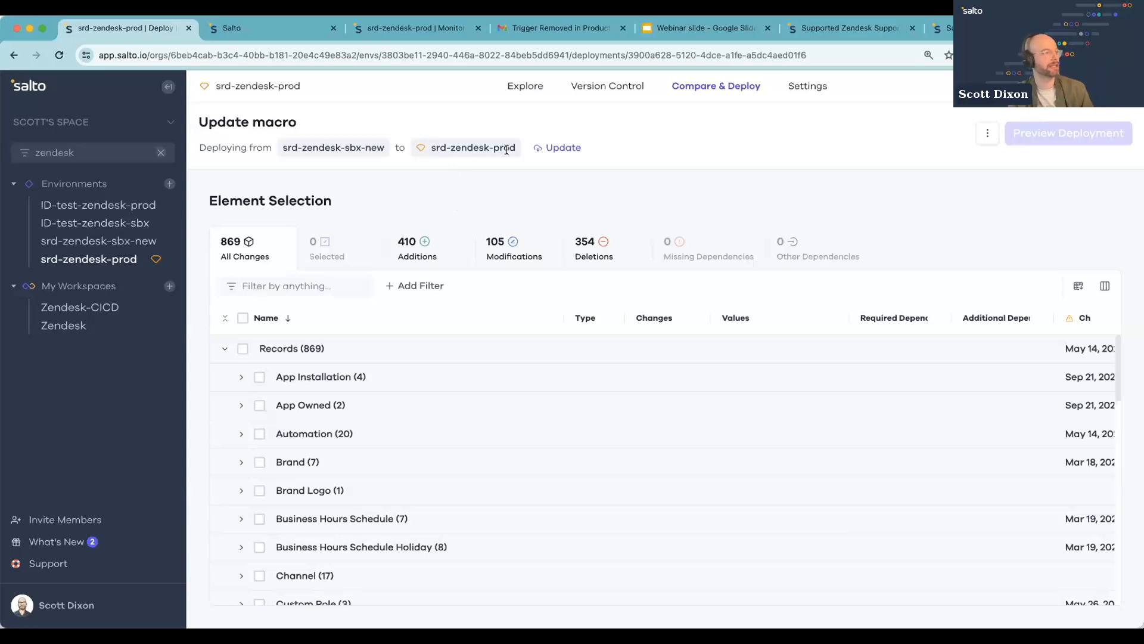
Review the additions and deletions found between the sandbox and production environments
mouse_move(506, 149)
mouse_move(350, 155)
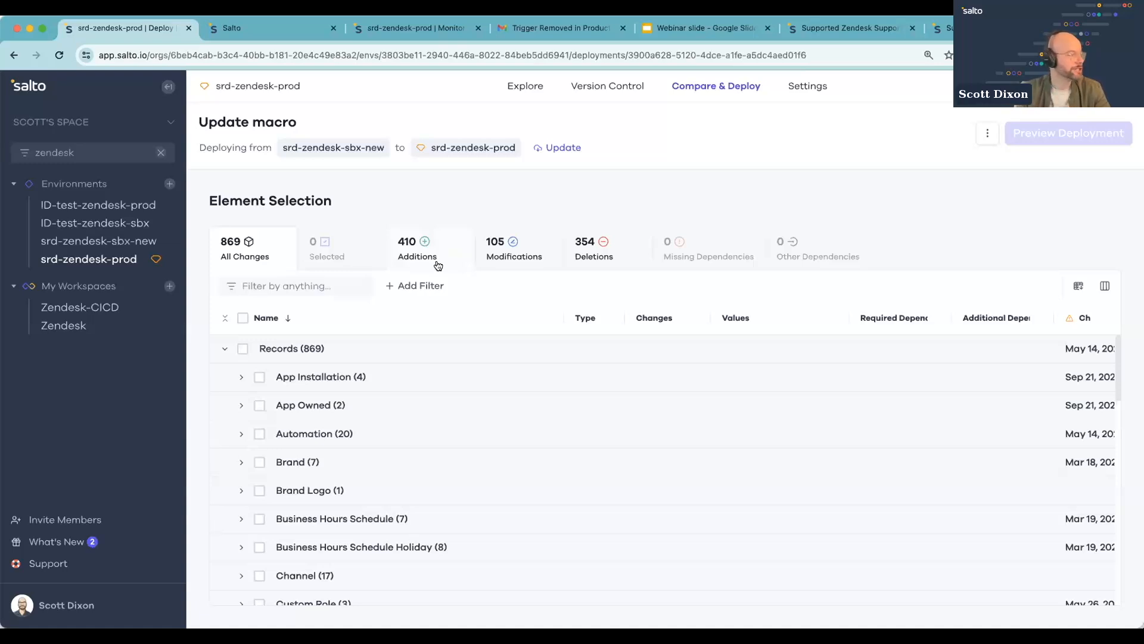
left_click(448, 246)
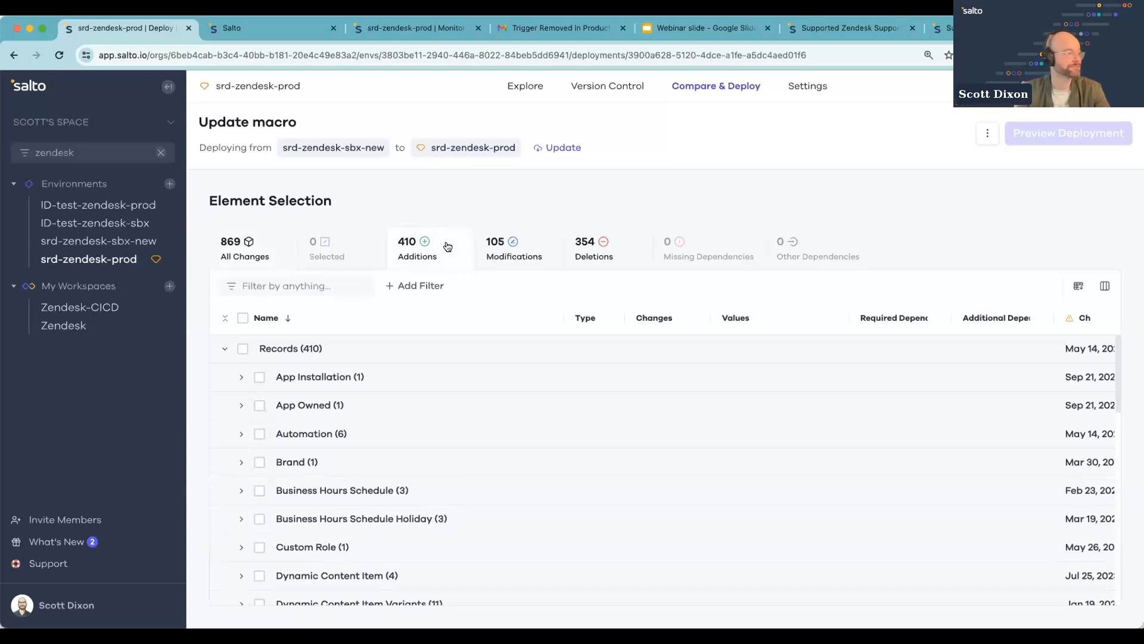
left_click(592, 256)
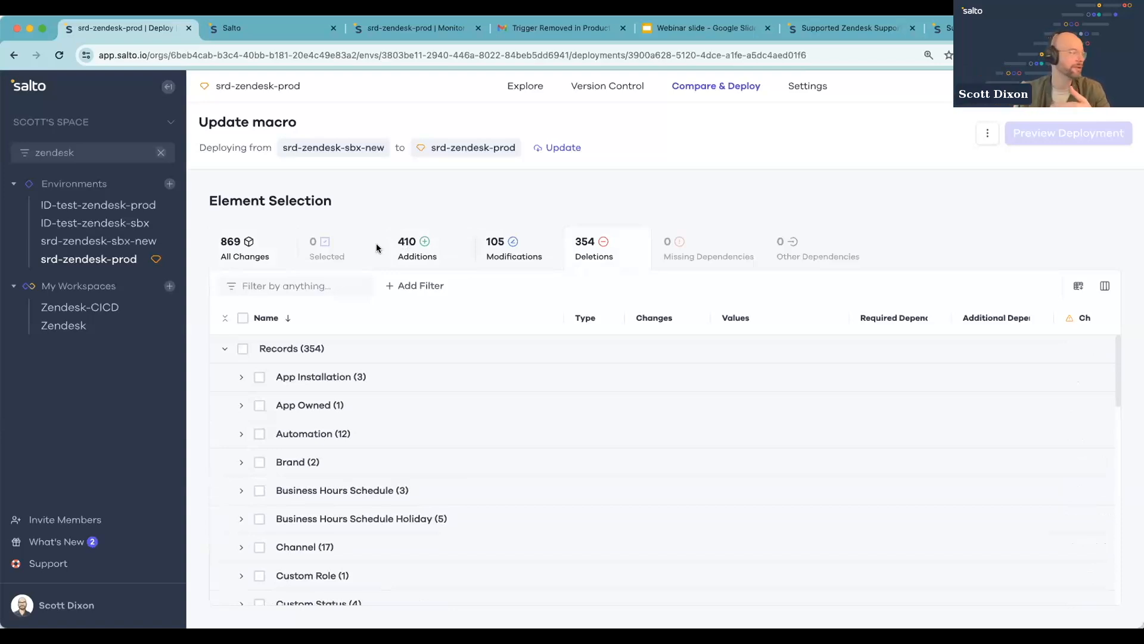
Open the SRD - Access request::Dark Mode macro from the modified elements
left_click(510, 257)
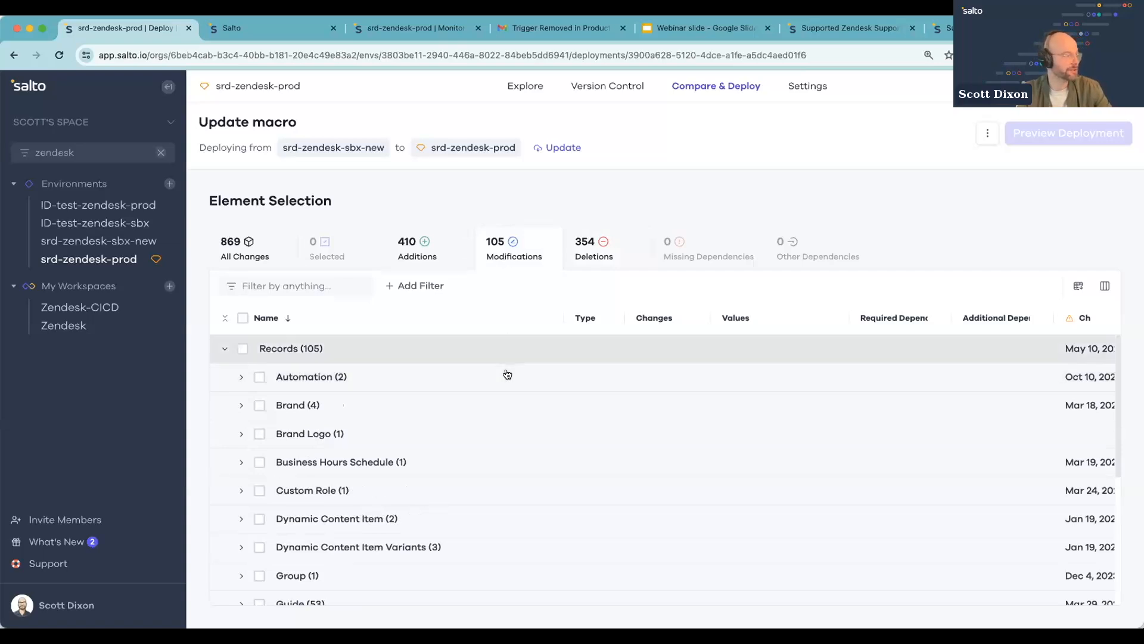
scroll(493, 401, "down", 5)
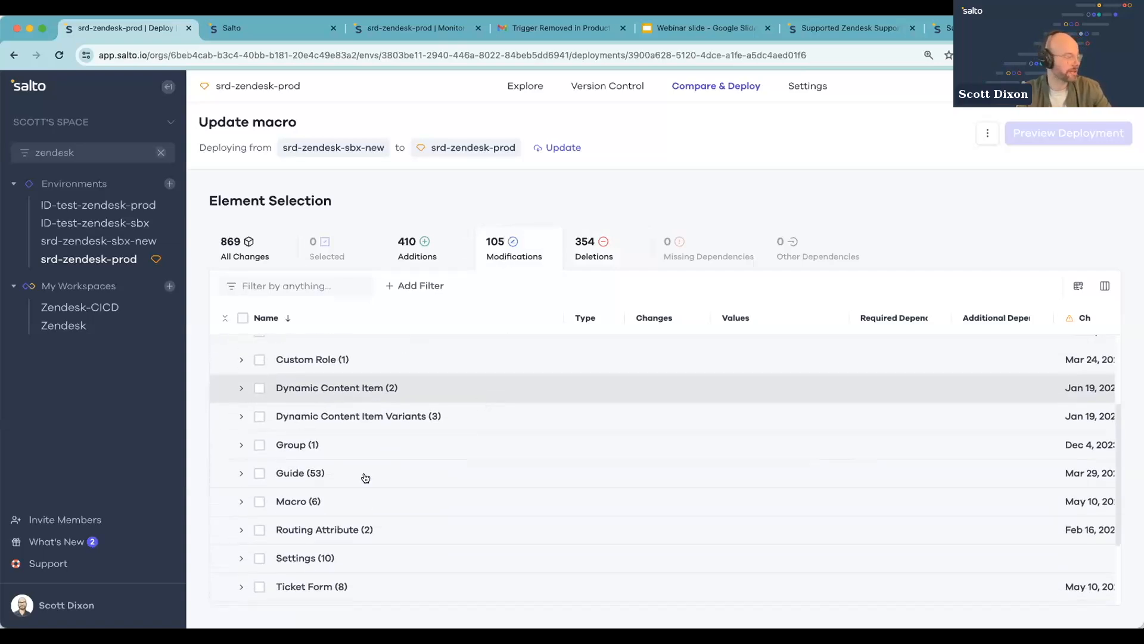
left_click(300, 503)
scroll(429, 493, "down", 7)
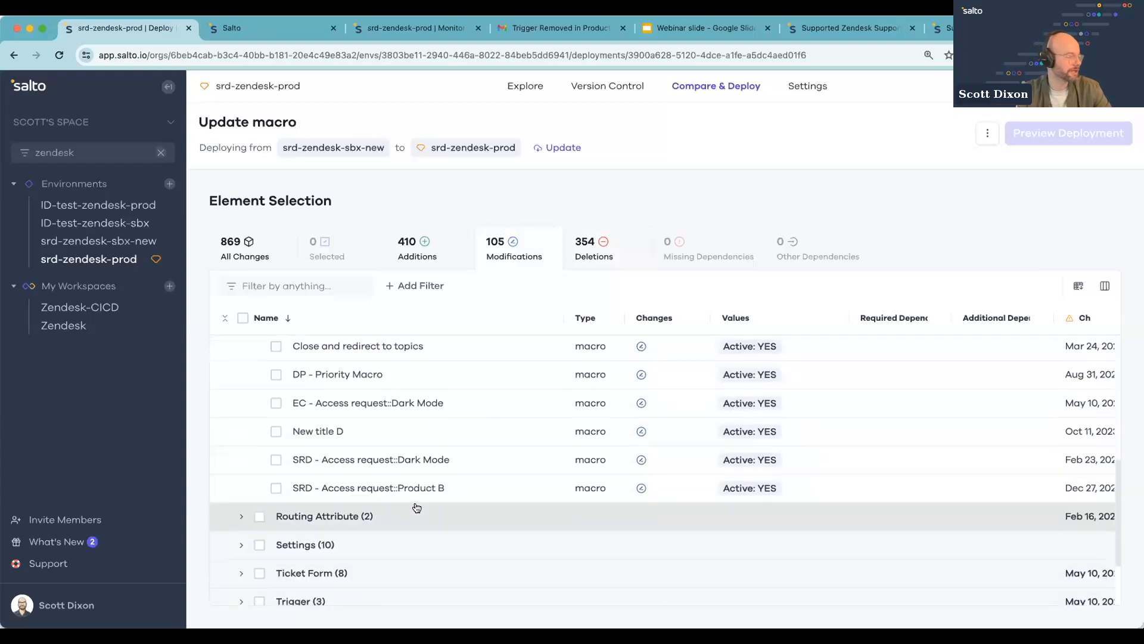
left_click(424, 452)
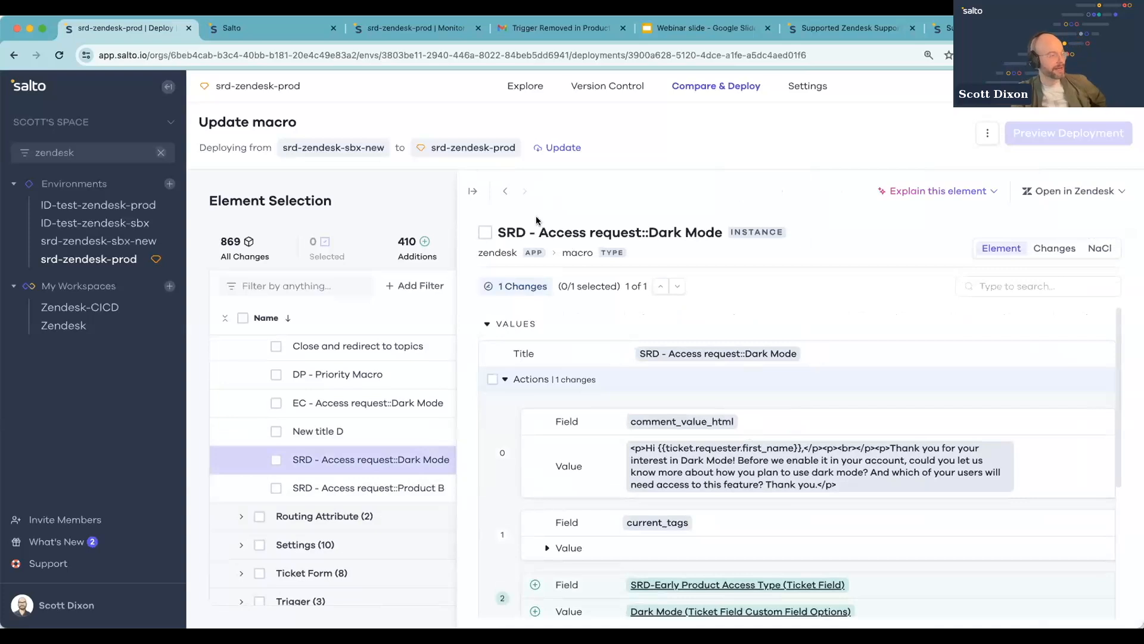
Examine the macro's changed action and check which environments it can be opened in within Zendesk
scroll(557, 426, "down", 2)
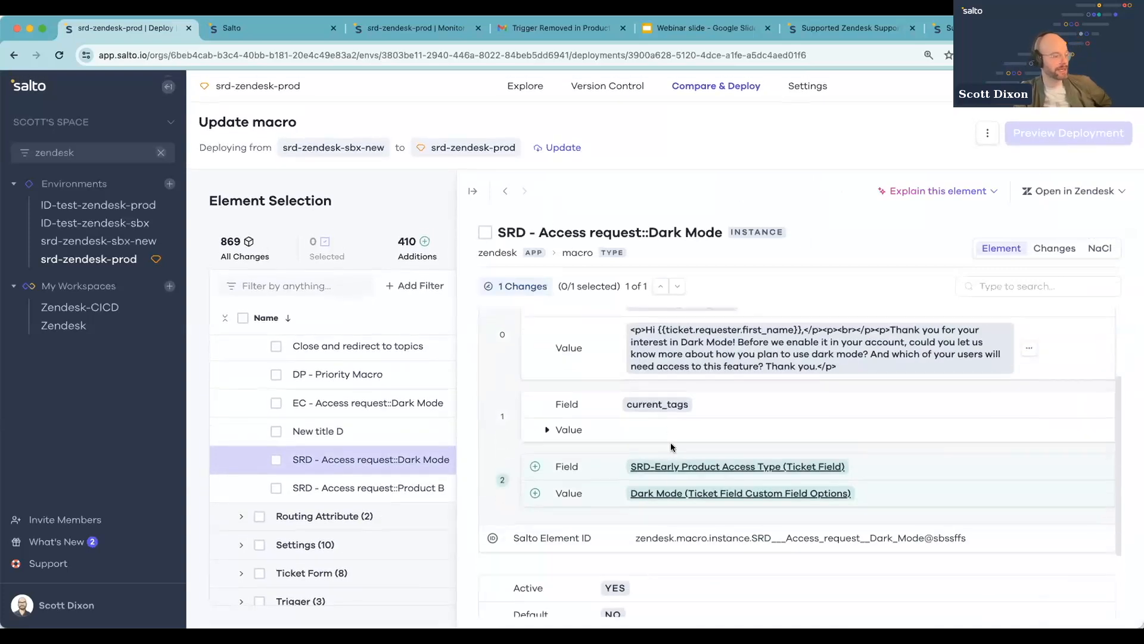
scroll(589, 473, "up", 1)
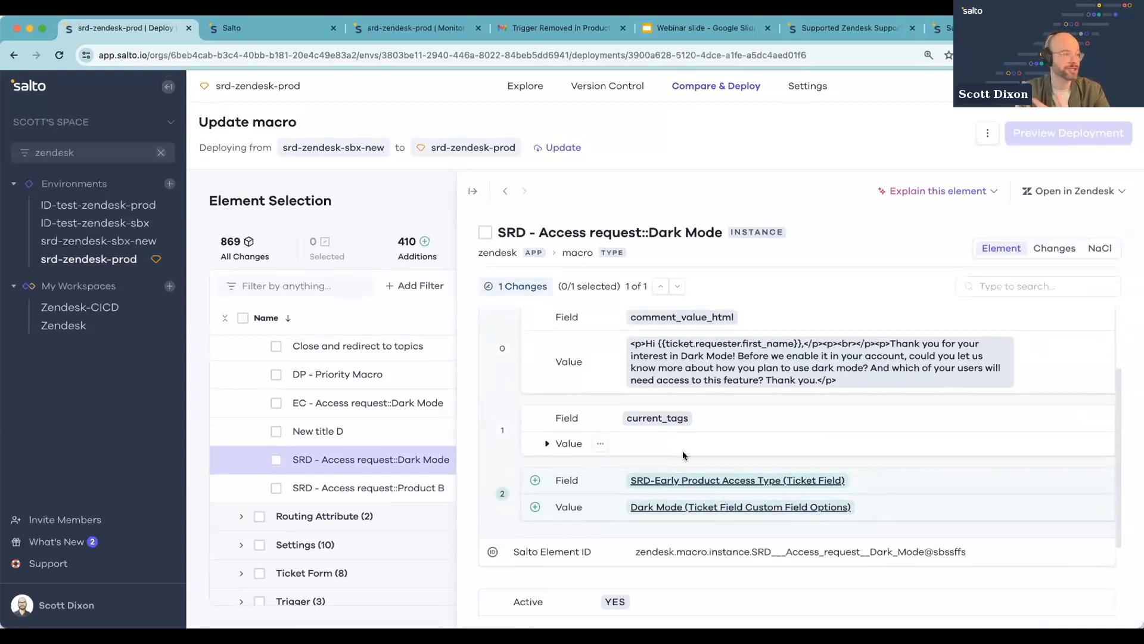
scroll(682, 450, "up", 2)
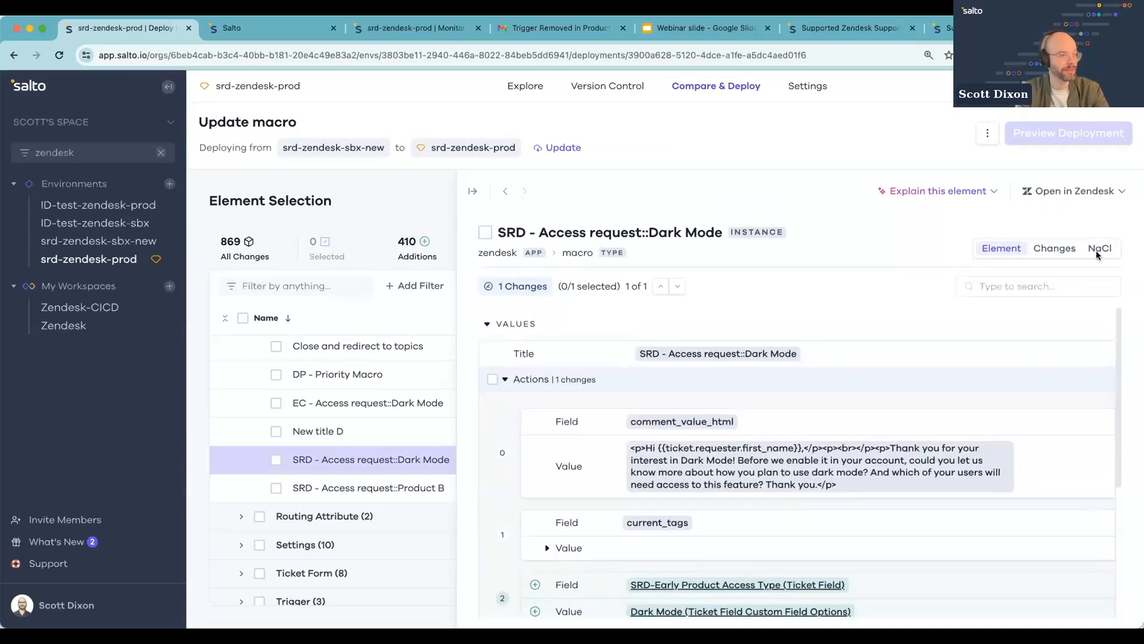
left_click(1109, 197)
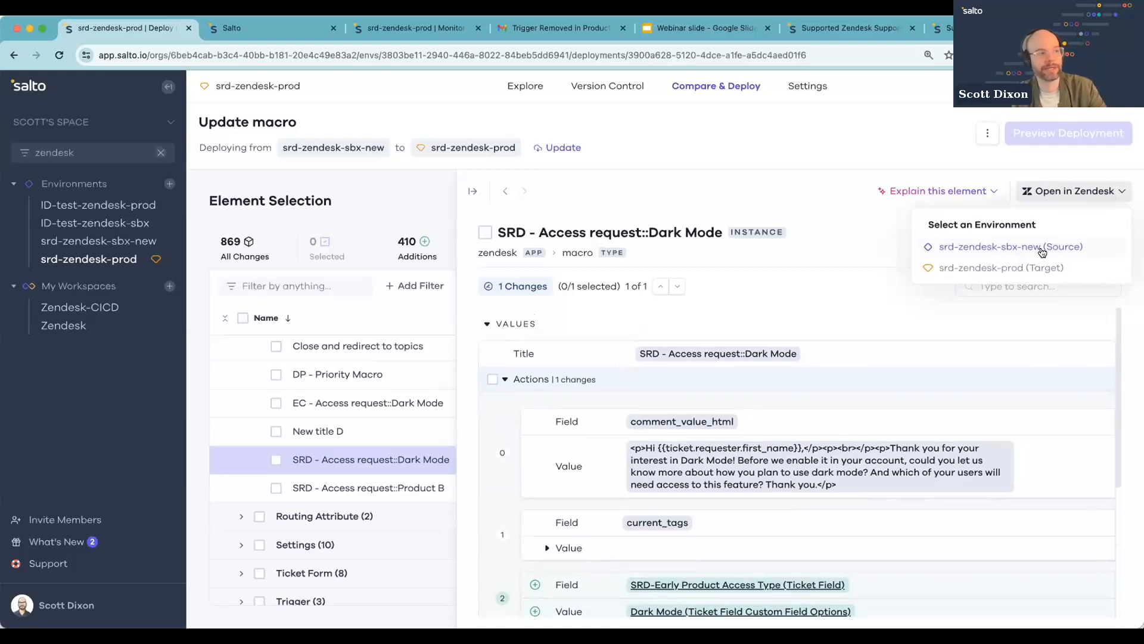
left_click(760, 205)
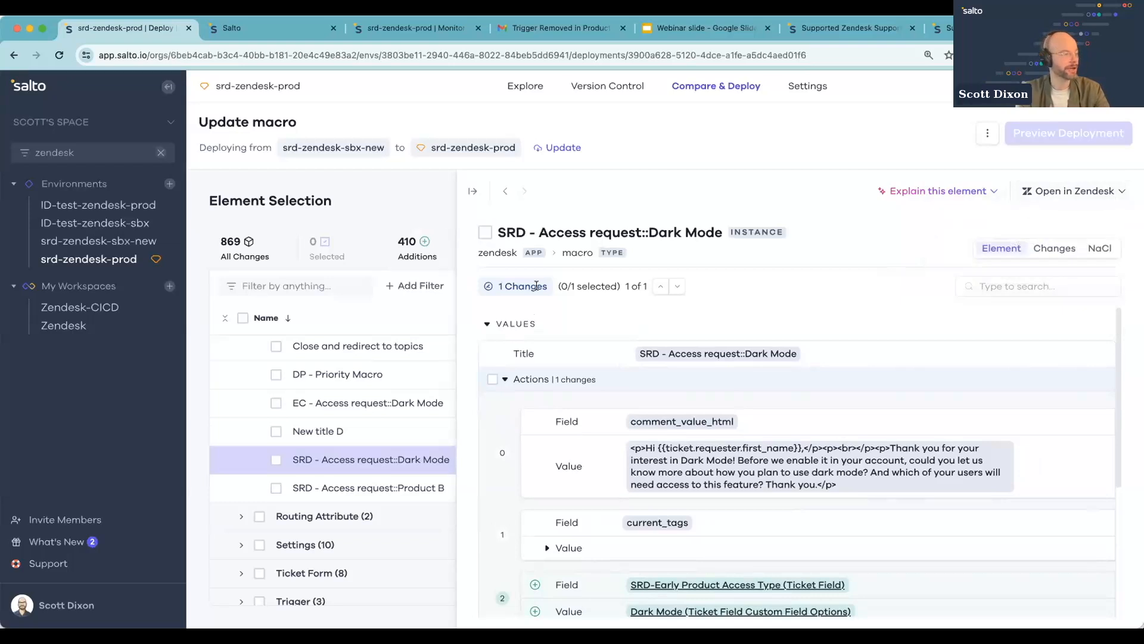
Select the Dark Mode macro for deployment together with its required ticket field and custom field option dependencies
left_click(487, 235)
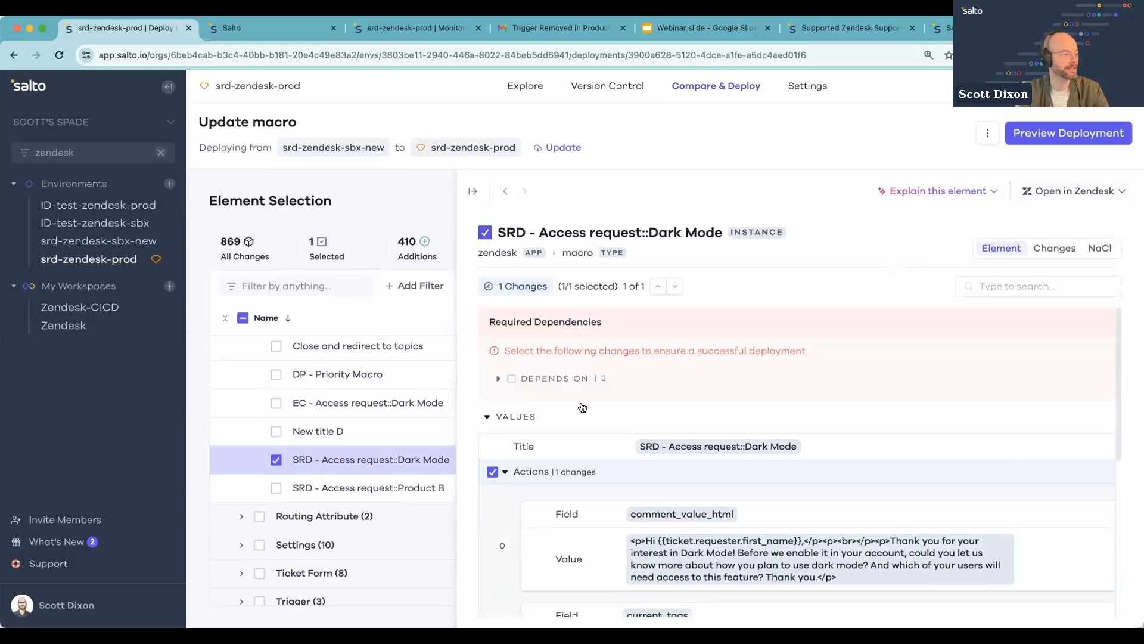
scroll(606, 451, "down", 4)
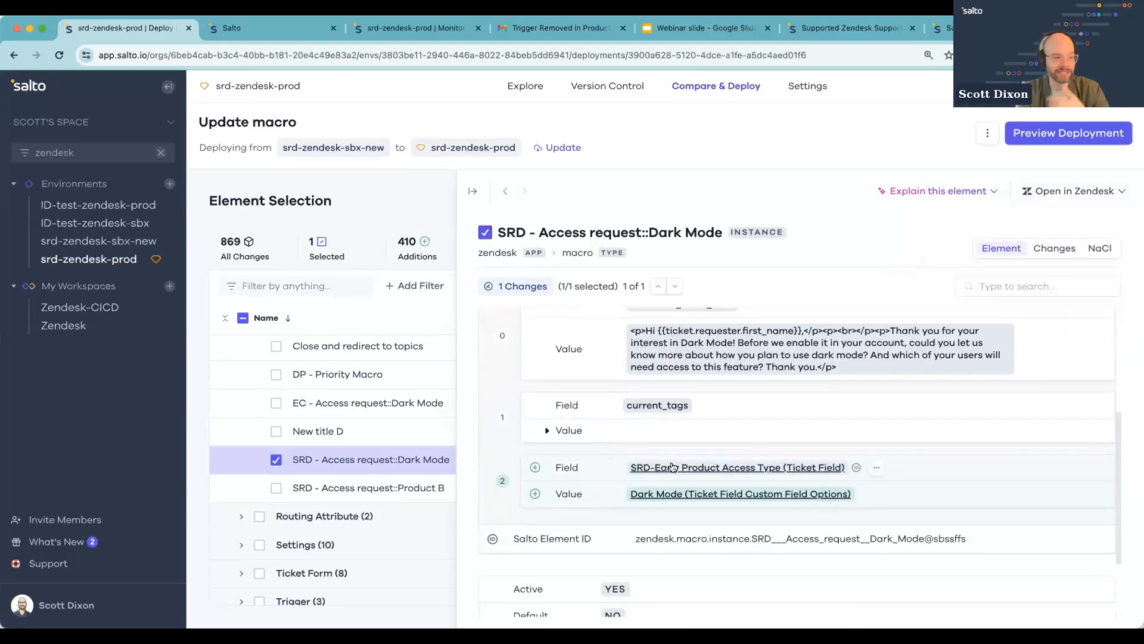
scroll(672, 466, "up", 4)
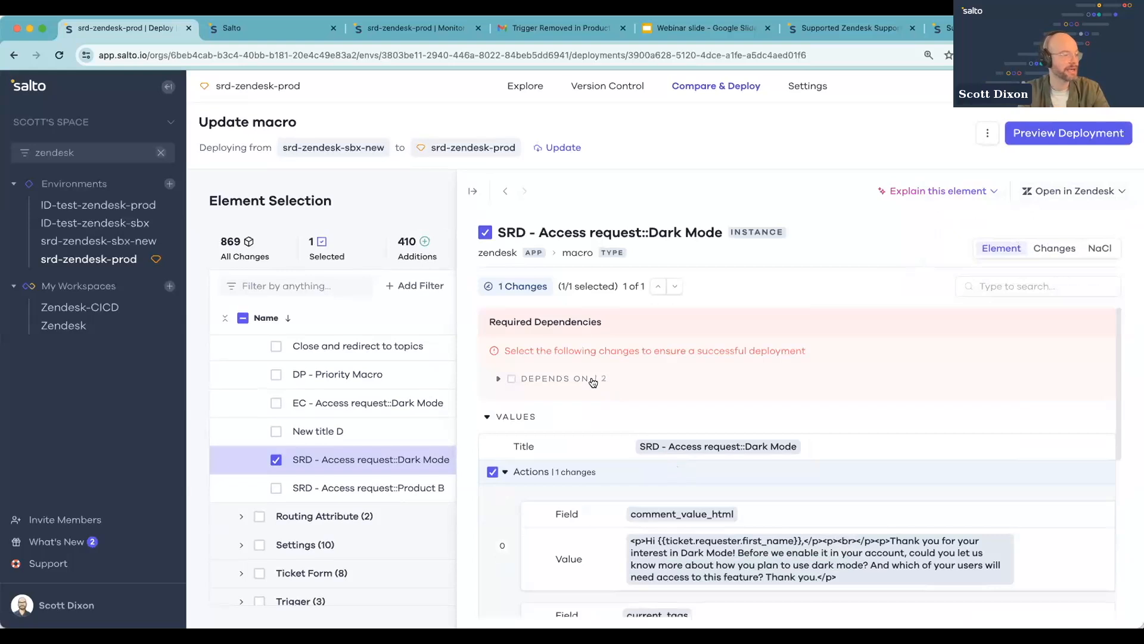
left_click(593, 382)
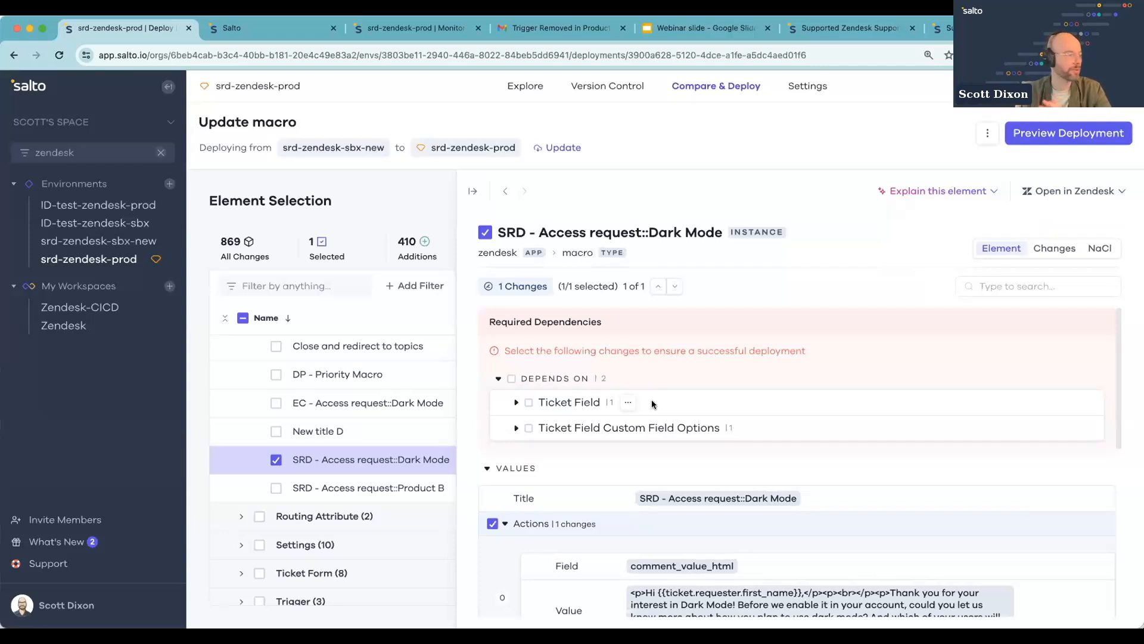
left_click(516, 403)
left_click(510, 378)
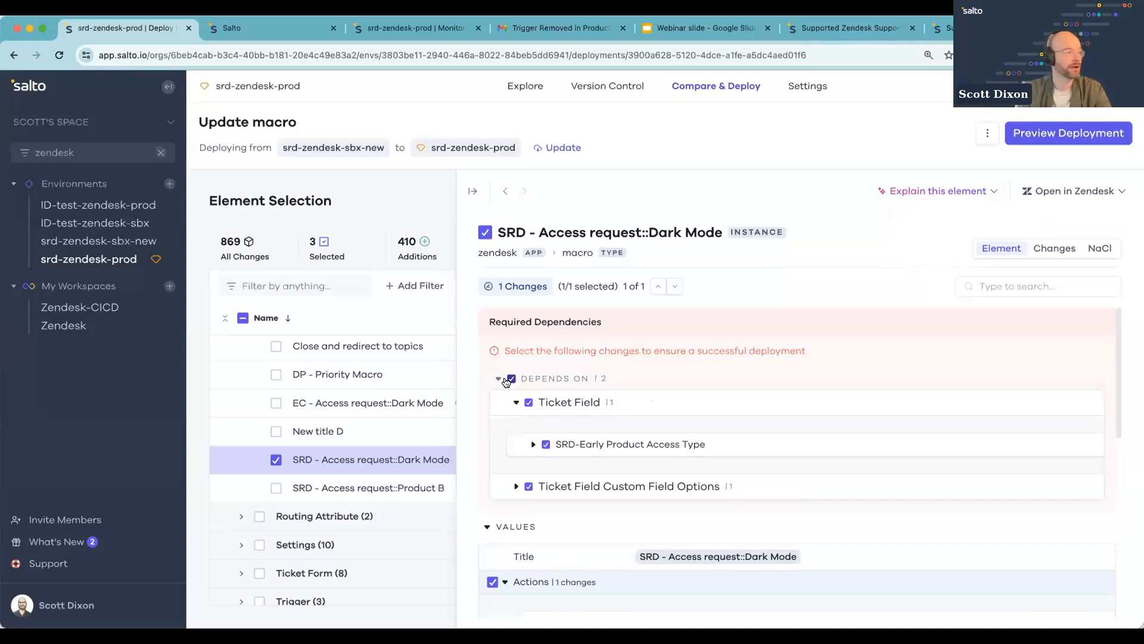
Close the macro's details and add all missing ticket field custom field option dependencies to the deployment
left_click(472, 191)
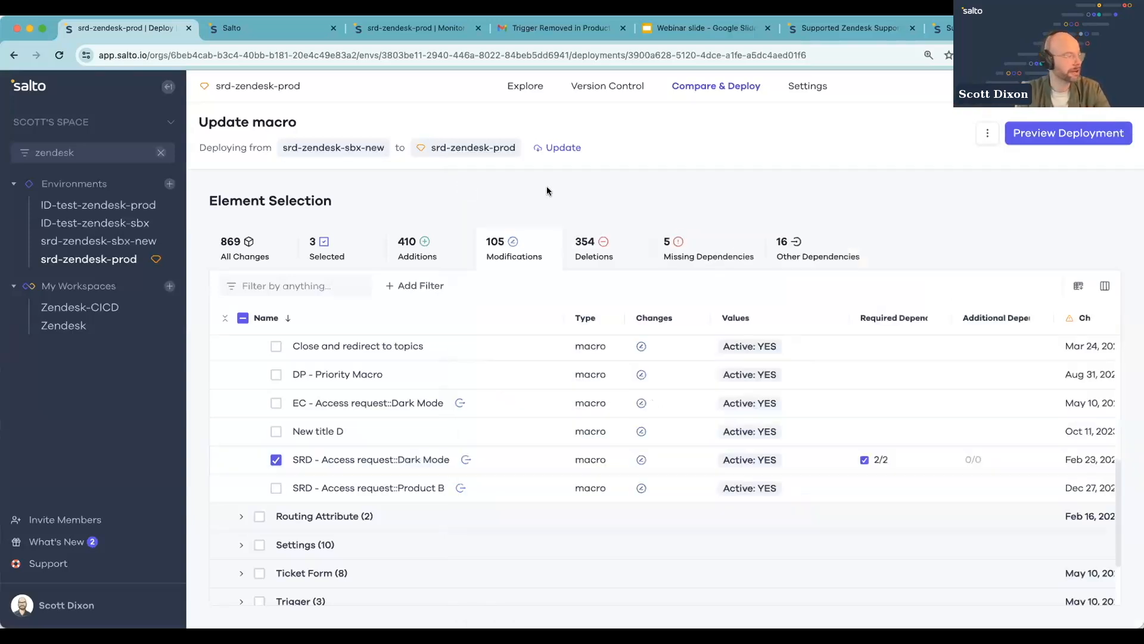
left_click(692, 261)
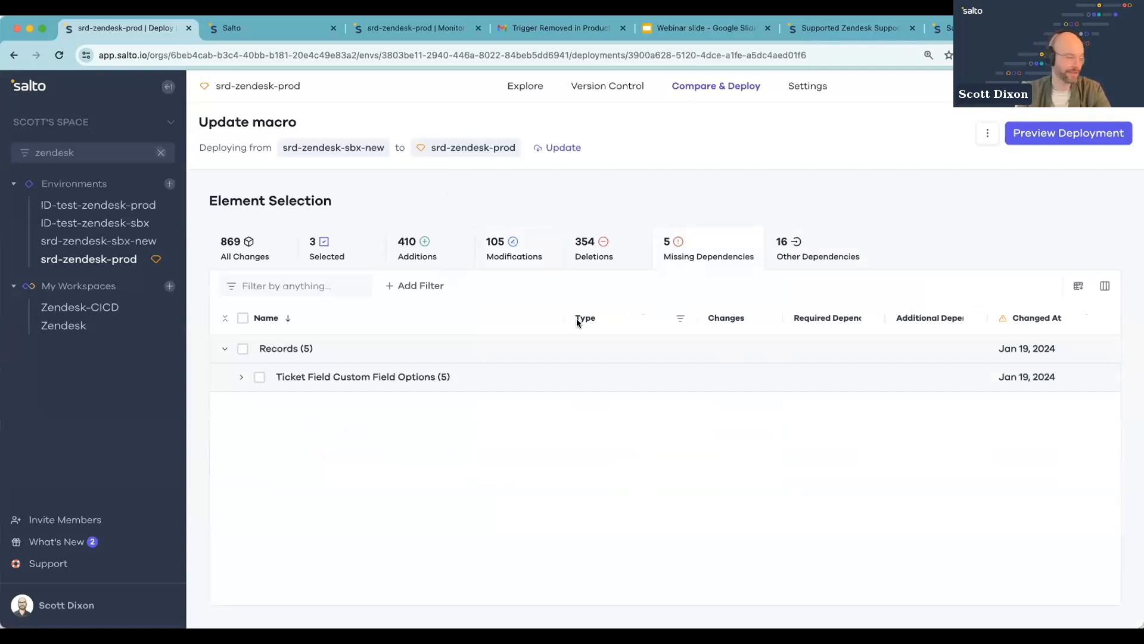
left_click(243, 349)
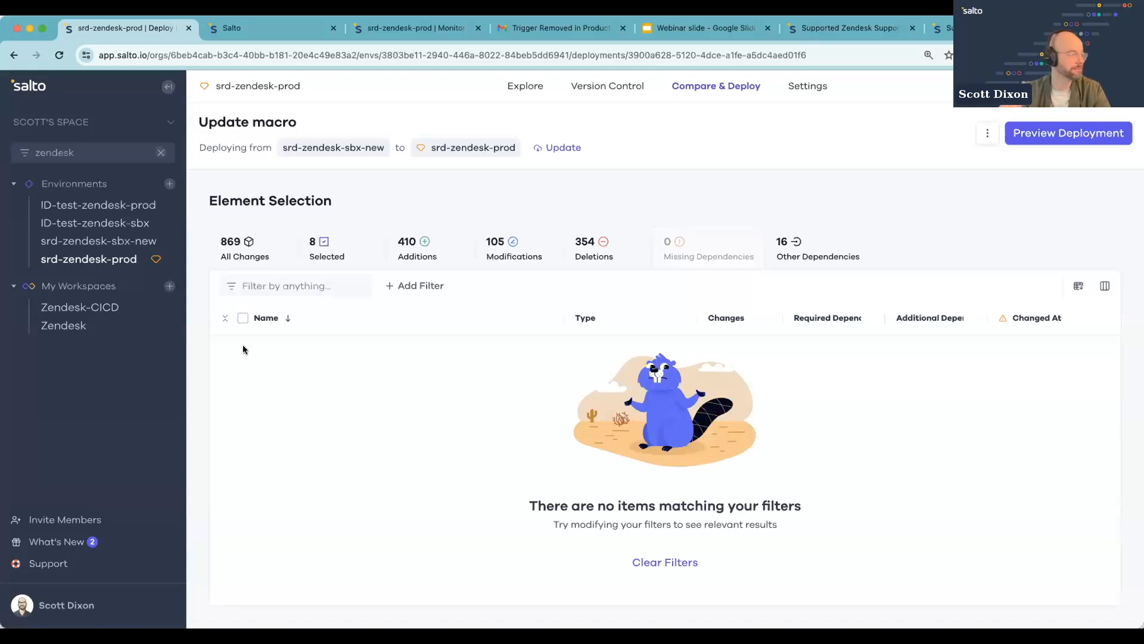
Review the elements selected for deployment and generate the deployment preview
left_click(326, 248)
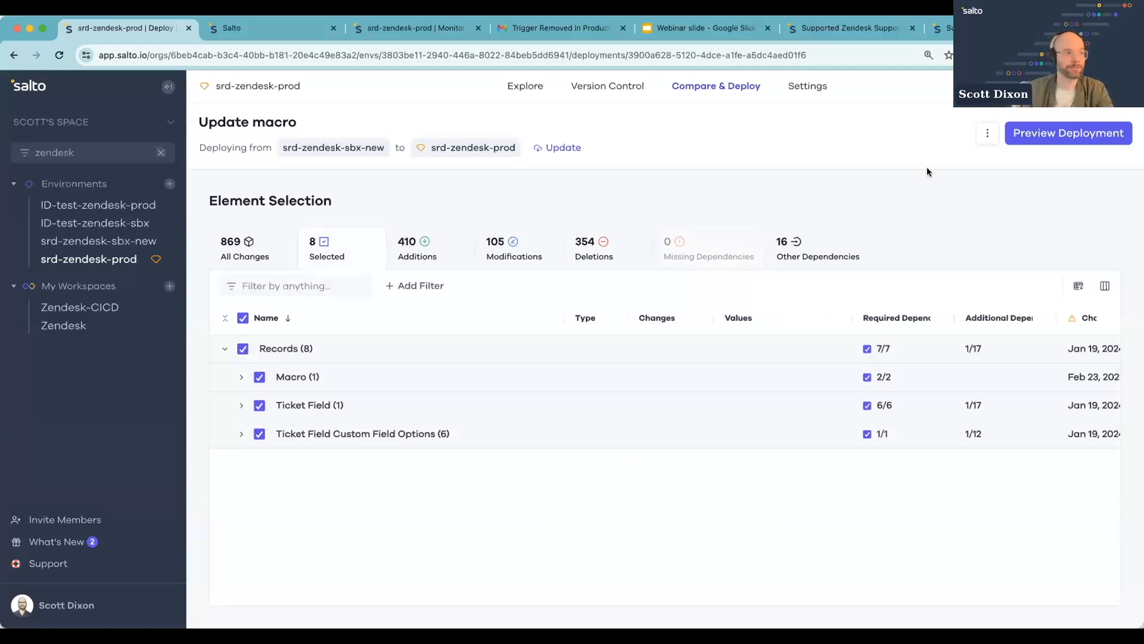
left_click(1053, 140)
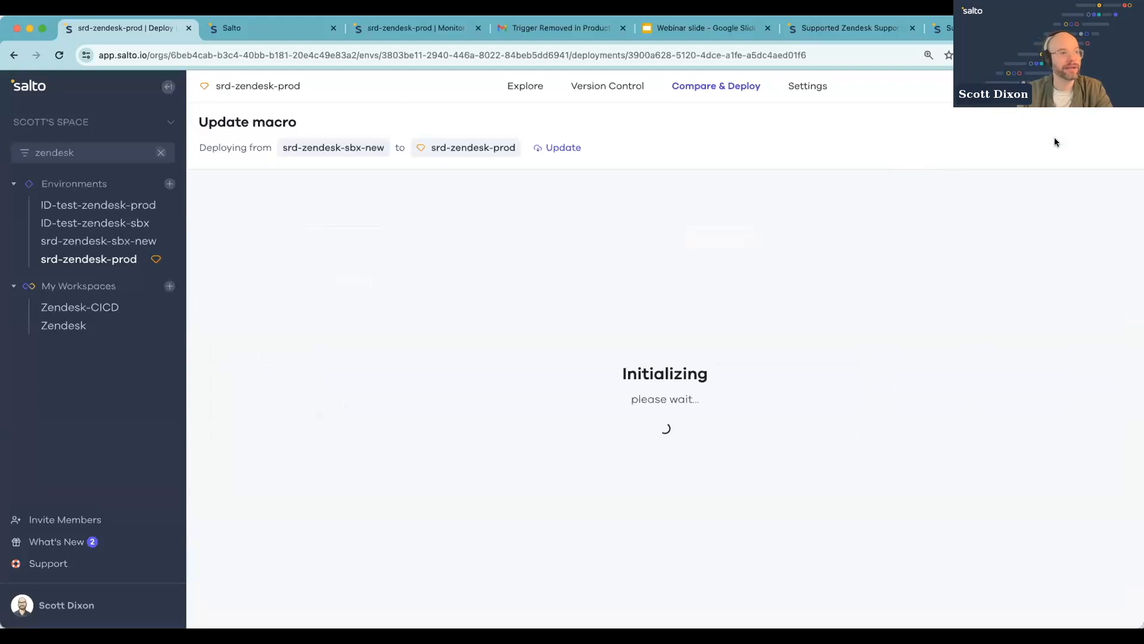